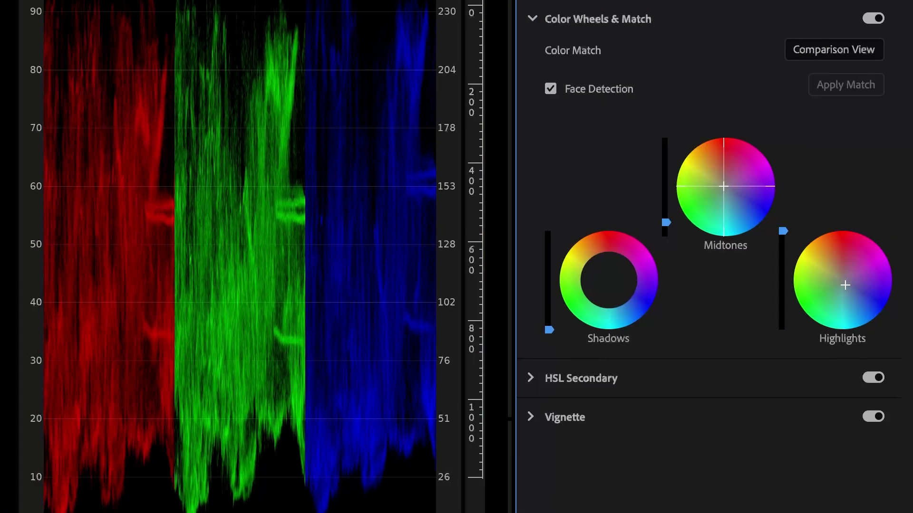
Shift the midtones color wheel slightly toward orange
left_click_drag(723, 186, 719, 181)
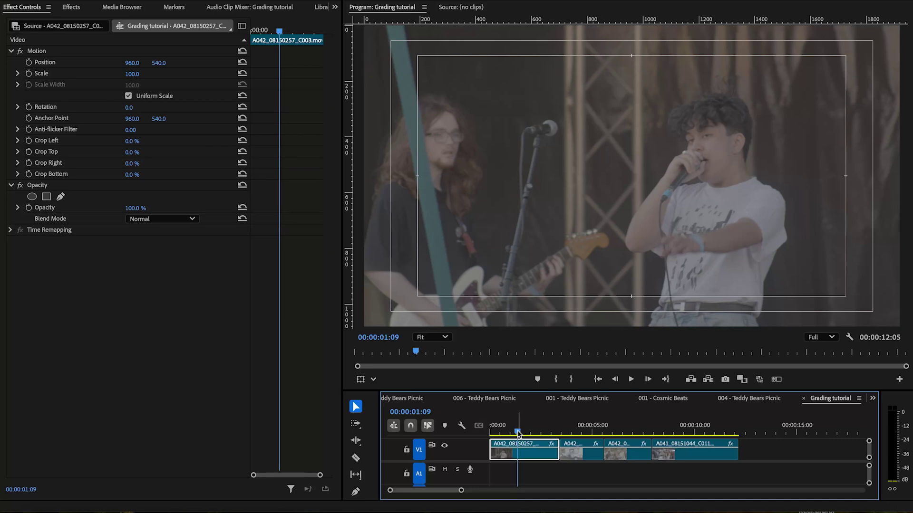
Switch the program layout to the Color workspace
key("XF86MonBrightnessUp")
left_click(374, 0)
mouse_move(428, 0)
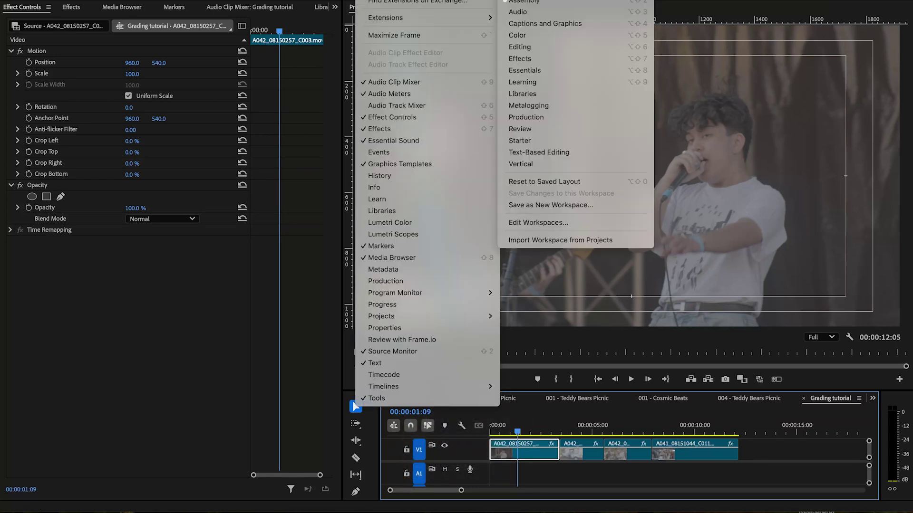
left_click(544, 39)
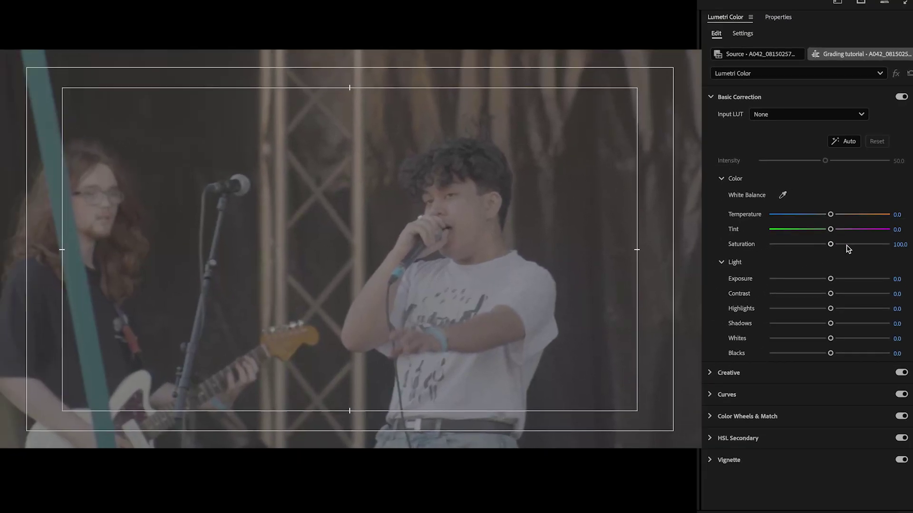
Set the first clip's basic correction to saturation 150, whites 81.6, blacks -10.5 and contrast 10.5
left_click(847, 245)
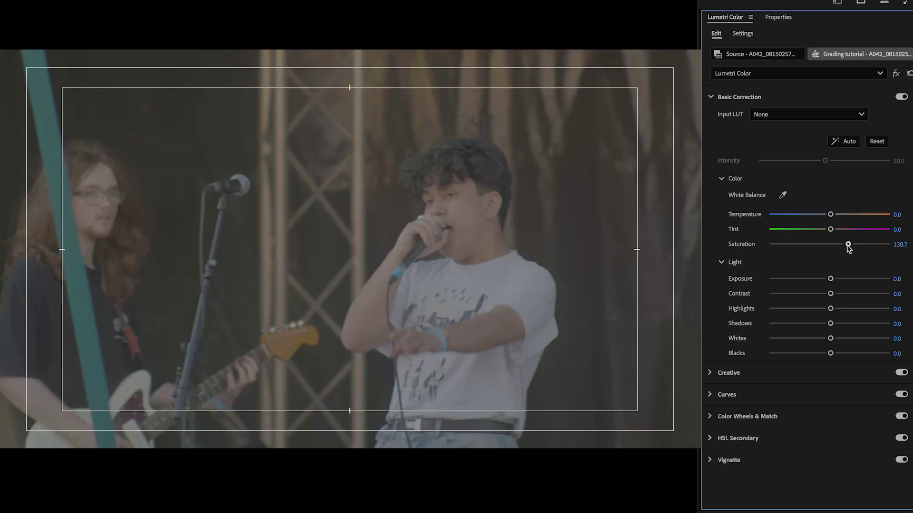
left_click_drag(848, 244, 860, 244)
left_click_drag(833, 340, 878, 340)
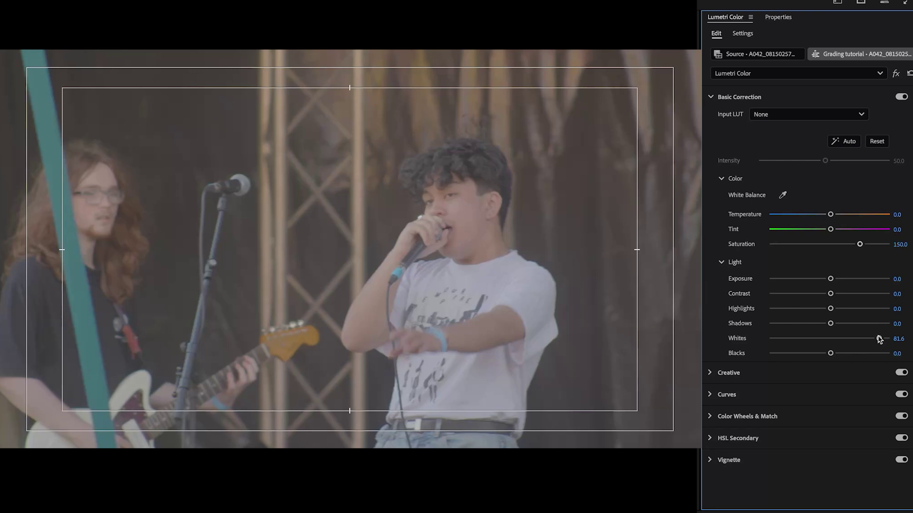
left_click_drag(830, 354, 822, 355)
left_click_drag(831, 294, 837, 296)
Shape the white RGB curve into an S by lowering a point in the shadows and raising one in the highlights
left_click(727, 395)
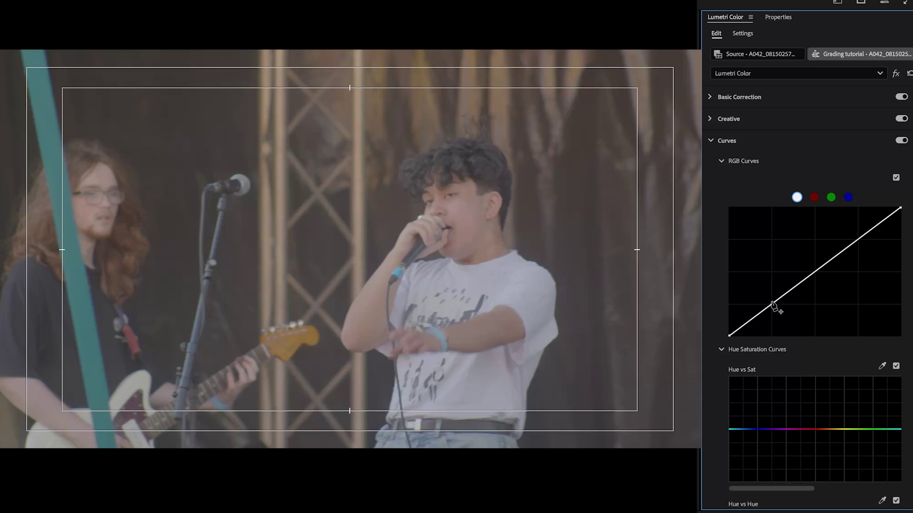
left_click_drag(773, 308, 776, 319)
left_click_drag(870, 250, 854, 235)
left_click_drag(777, 321, 778, 324)
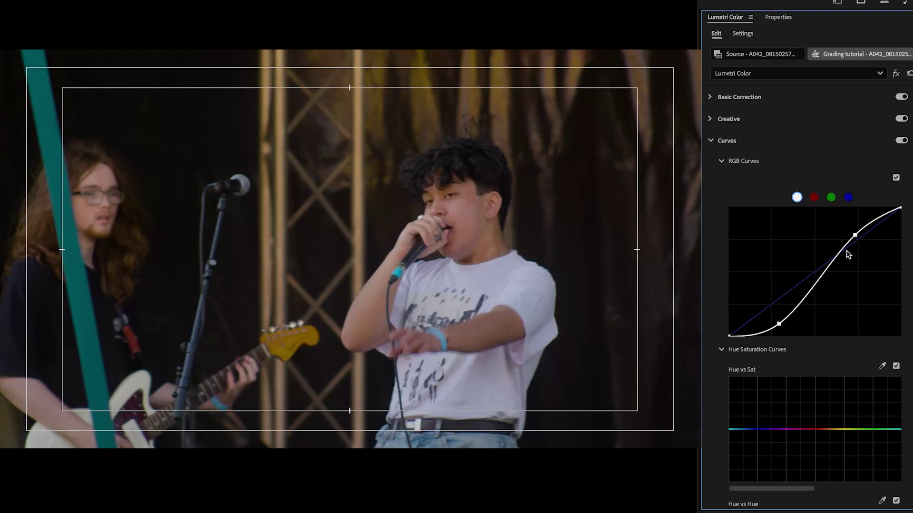
left_click_drag(855, 234, 855, 236)
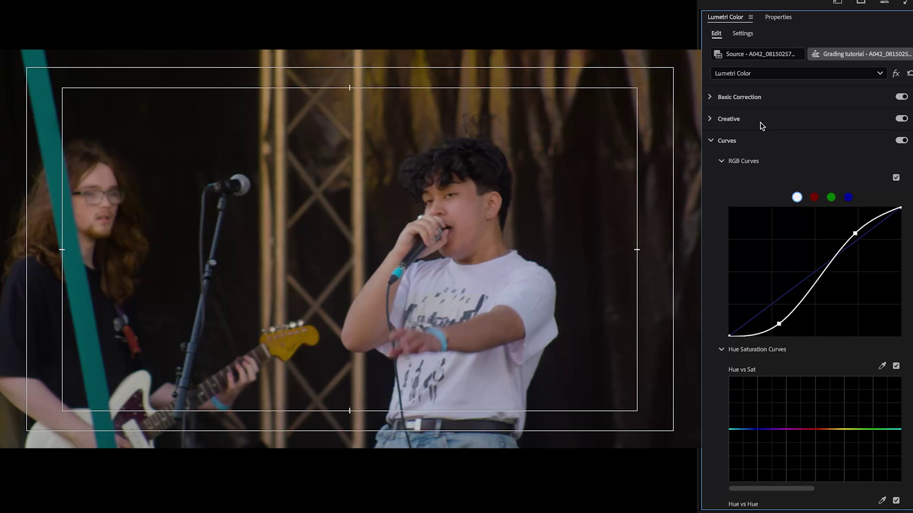
Sample the white balance from the singer's white T-shirt, and adjust temperature to 6.1 and tint to 2.6
left_click(740, 97)
left_click(782, 195)
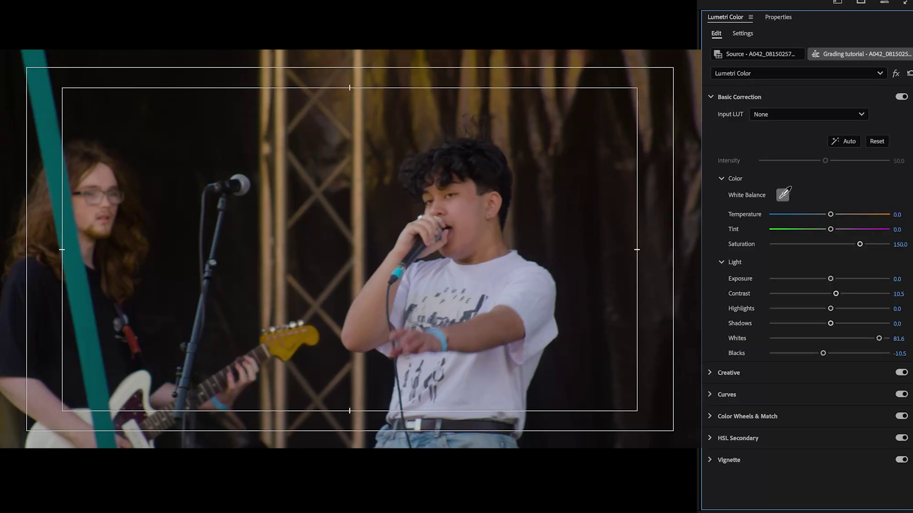
left_click(500, 270)
left_click_drag(837, 216, 837, 218)
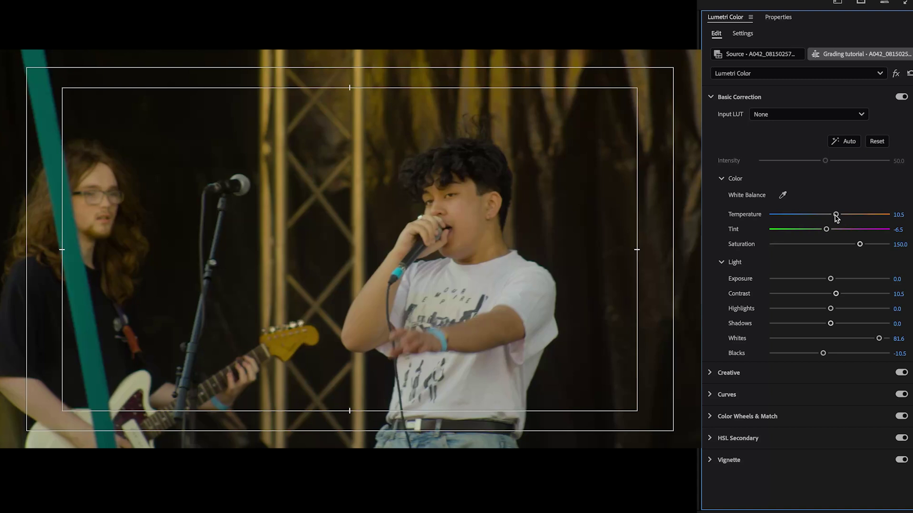
left_click_drag(828, 232, 830, 232)
left_click_drag(838, 217, 835, 218)
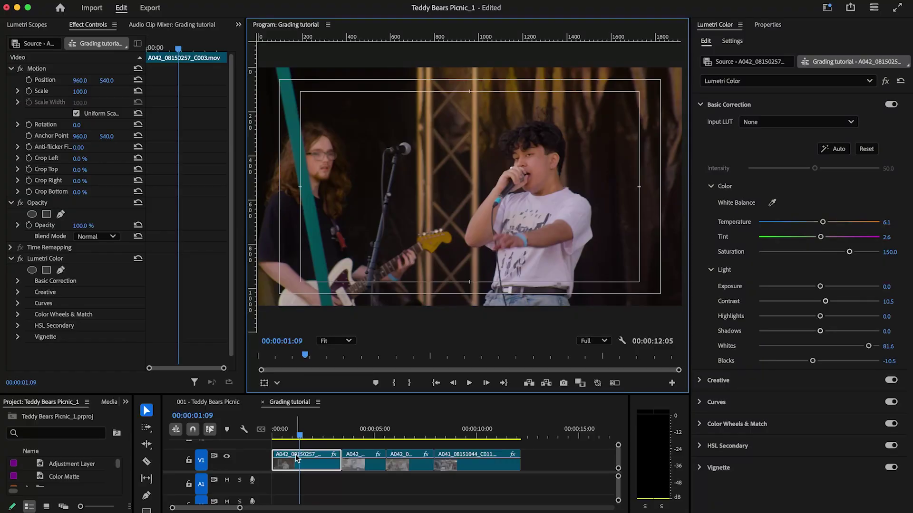
Duplicate the first clip onto track V3 and remove the Lumetri Color effect from the copy
mouse_move(296, 458)
left_mouse_down()
mouse_move(303, 465)
mouse_move(304, 447)
left_mouse_up()
left_click(53, 260)
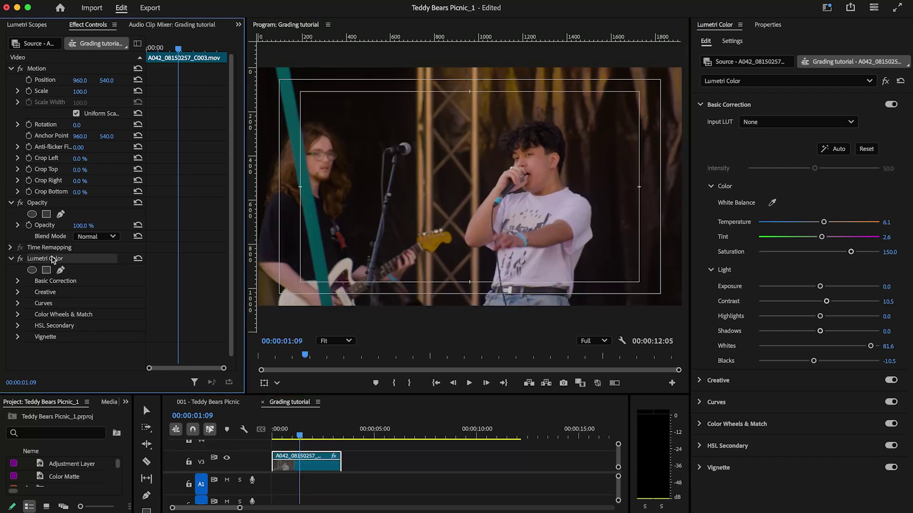
key("Delete")
Examine the ungraded copy's RGB parade in the Lumetri Scopes, enlarged to fill the window
left_click(26, 27)
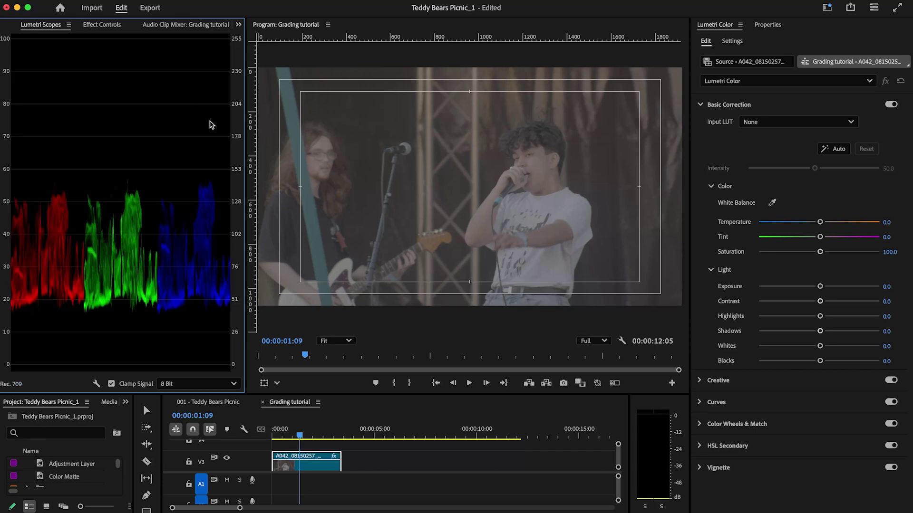
left_click(96, 383)
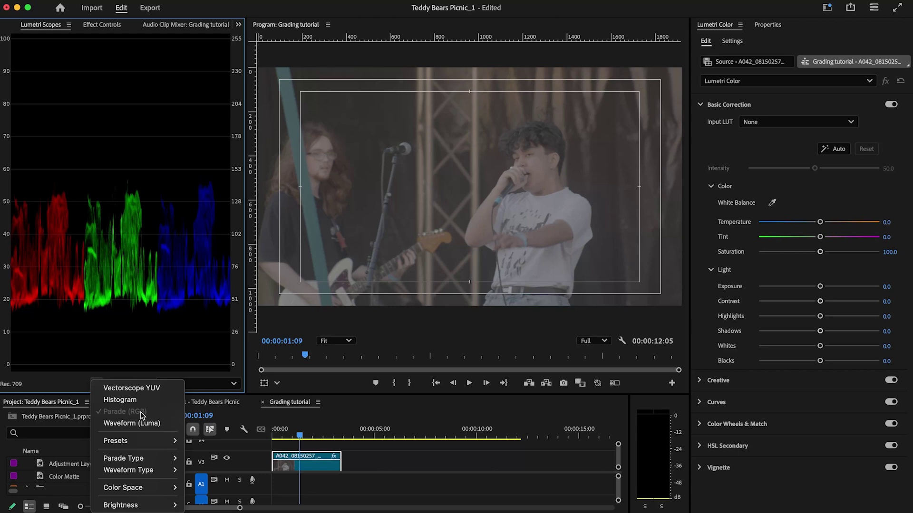
left_click(49, 379)
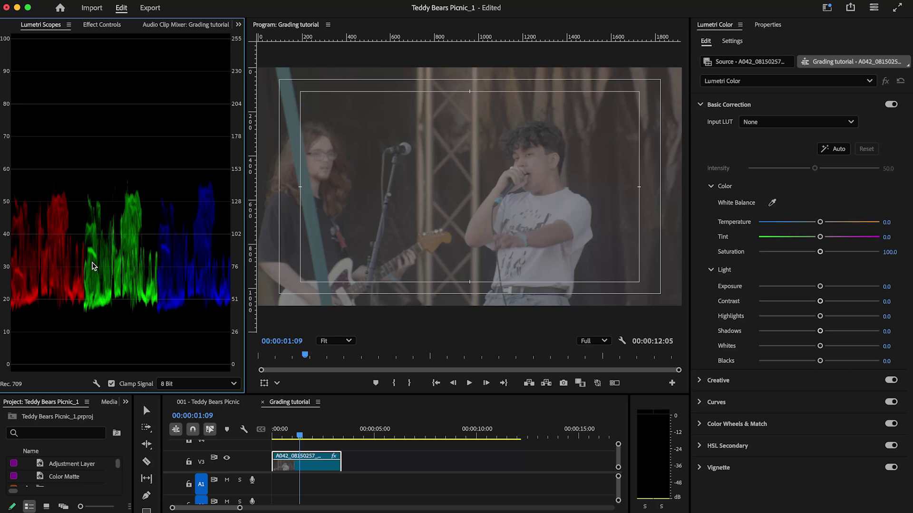
key("grave")
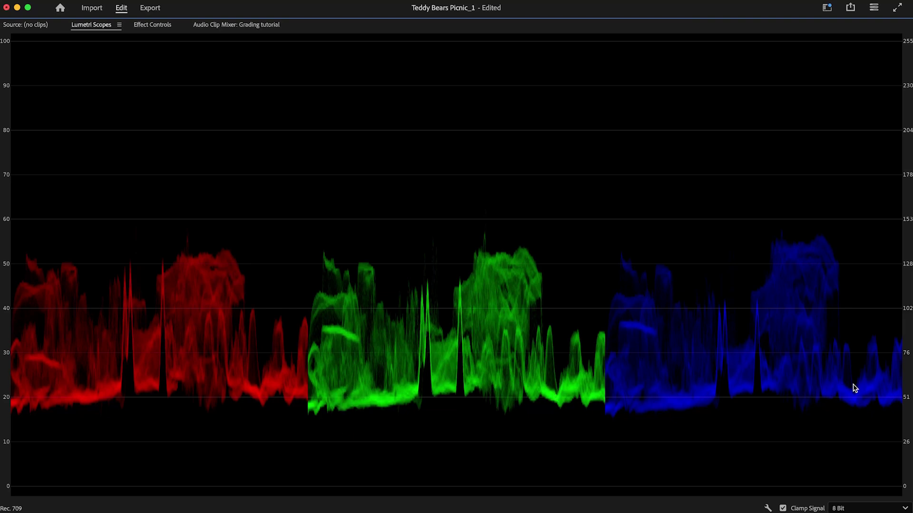
Set the copy's saturation to 150.9, raise the highlights wheel luminance to its maximum, and set the exposure to 1.1
left_click_drag(819, 252, 850, 253)
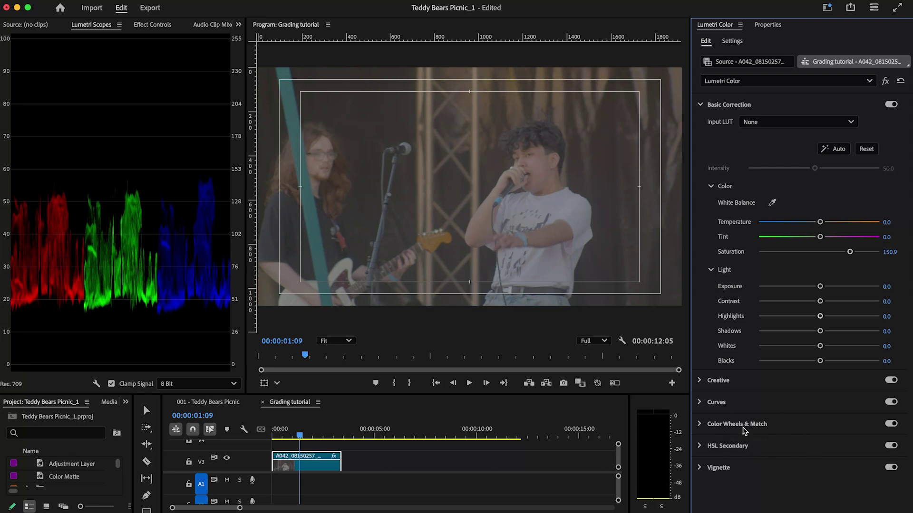
left_click(743, 425)
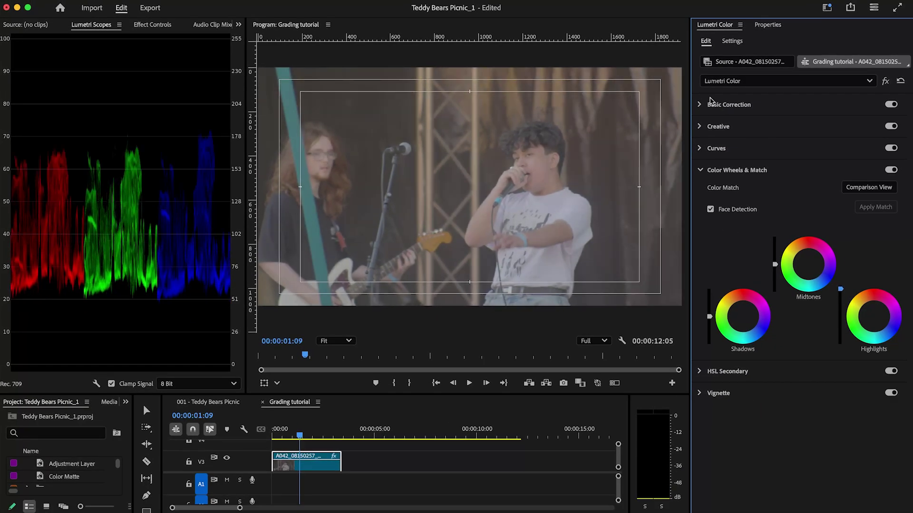
left_click(725, 106)
left_click_drag(823, 290, 831, 290)
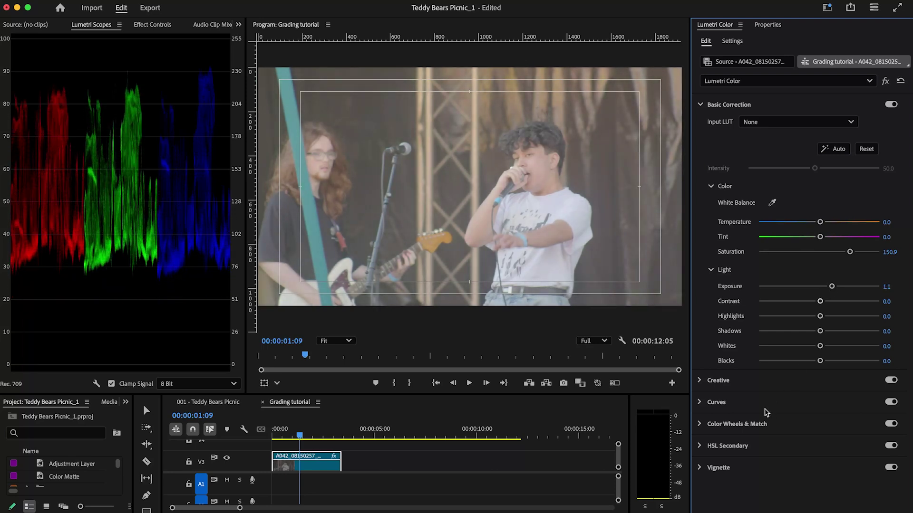
Lower the shadows wheel luminance to its minimum and raise the exposure further
left_click(755, 425)
left_click_drag(710, 317, 710, 344)
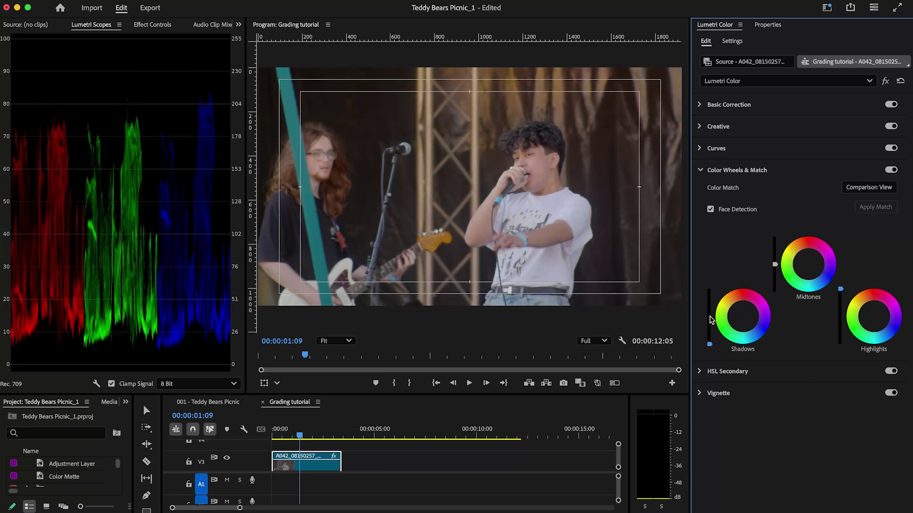
left_click(732, 104)
left_click_drag(819, 287, 837, 289)
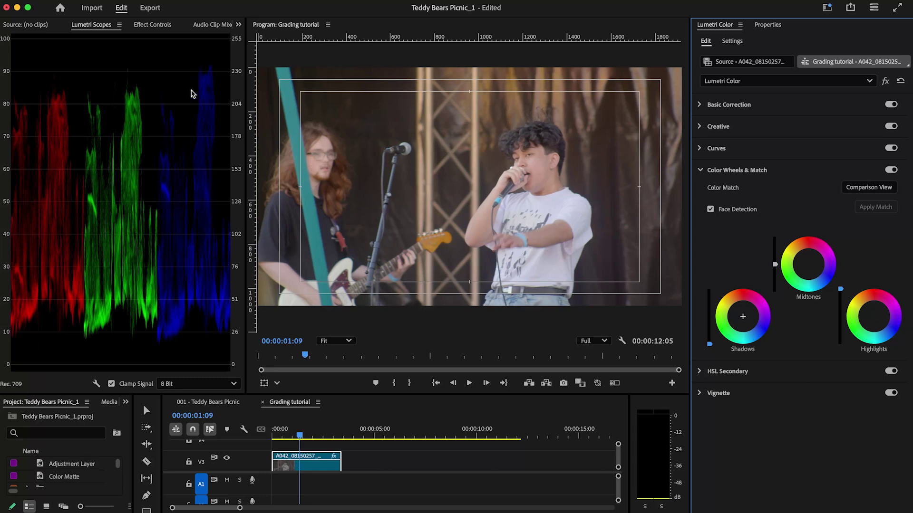
Shift the highlights color wheel slightly toward orange and the midtones wheel slightly toward cyan
left_click_drag(876, 320, 870, 312)
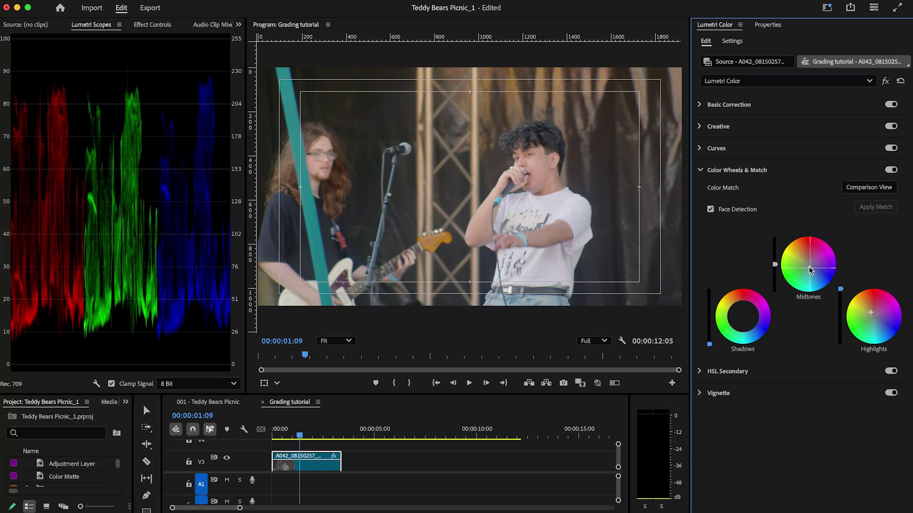
Form a gentle S-curve on the copy's white RGB curve with a lowered shadow point and a raised highlight point
left_click(726, 151)
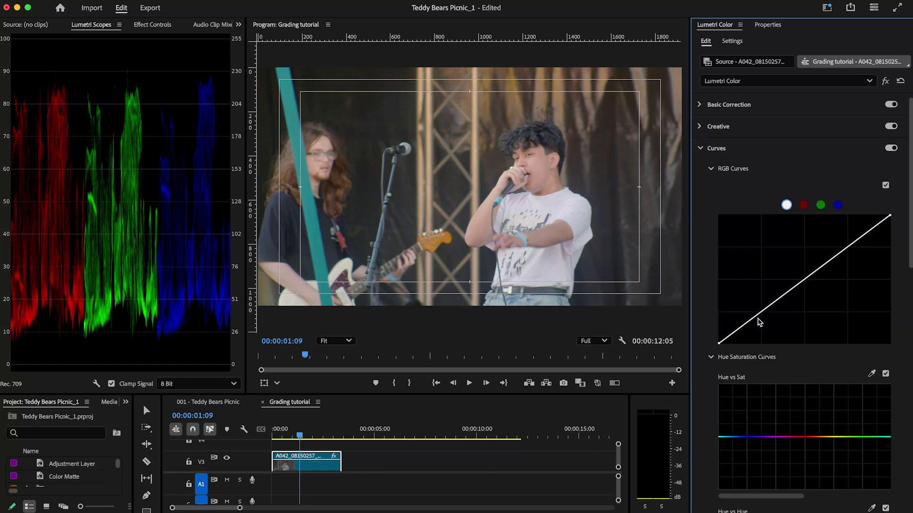
left_click_drag(763, 314, 767, 317)
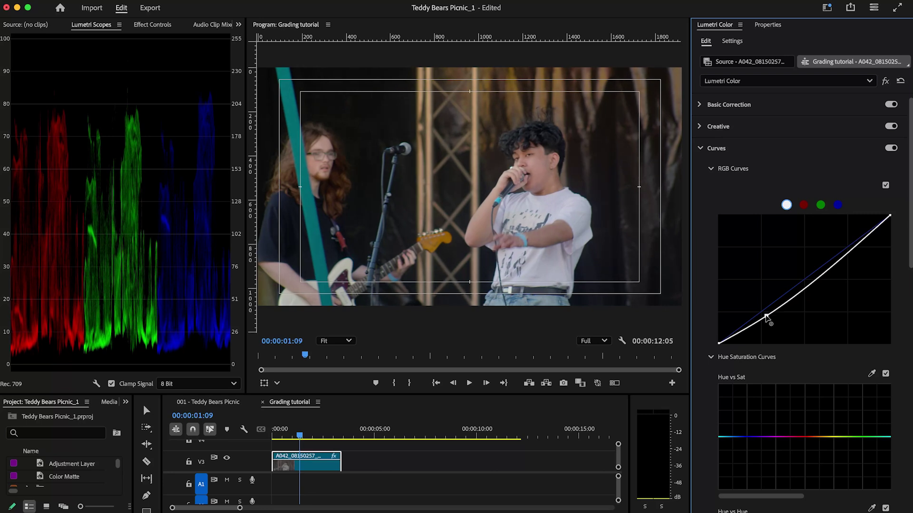
left_click_drag(846, 255, 840, 245)
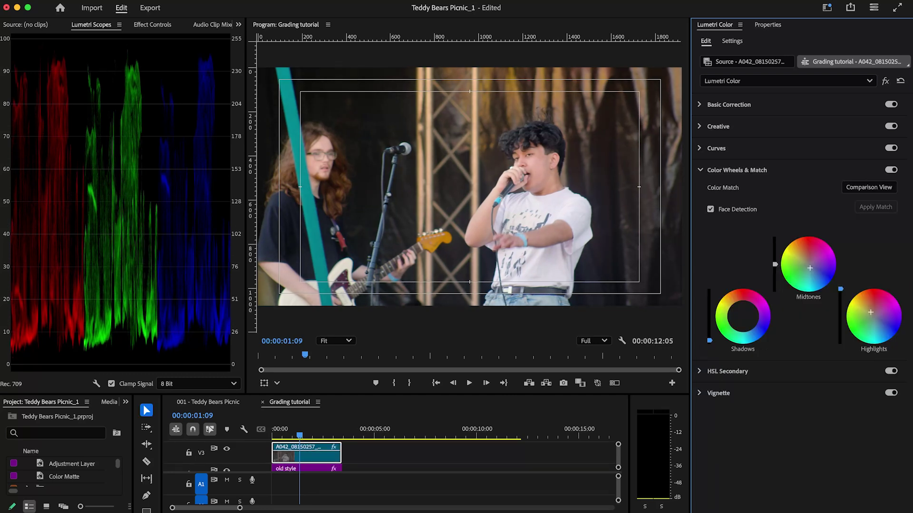
Raise the shadows luminance slightly, lower the midtones luminance, and compare the grade with the Lumetri effect bypassed
left_click_drag(709, 341, 709, 340)
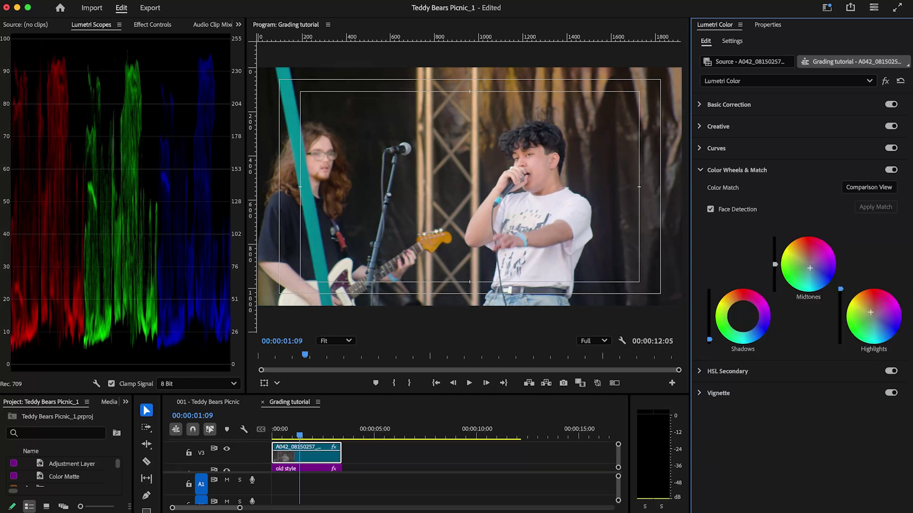
left_click_drag(775, 264, 775, 275)
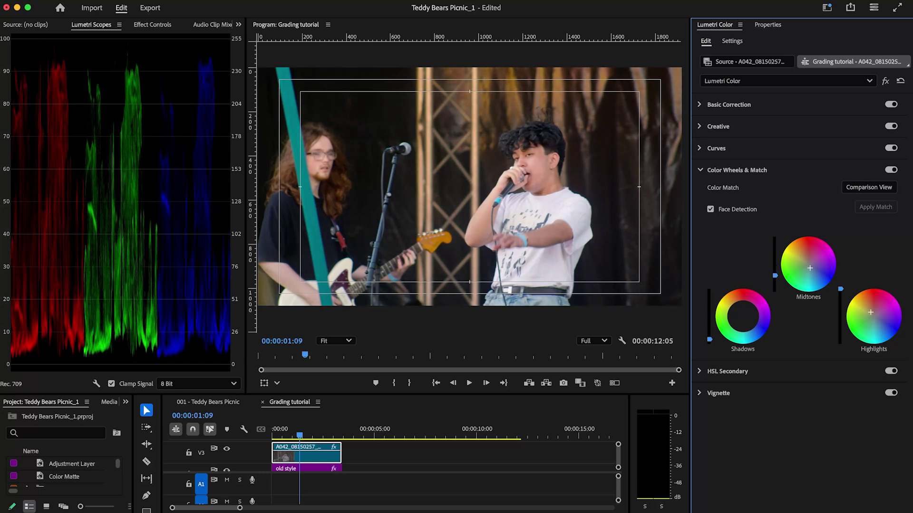
left_click(885, 82)
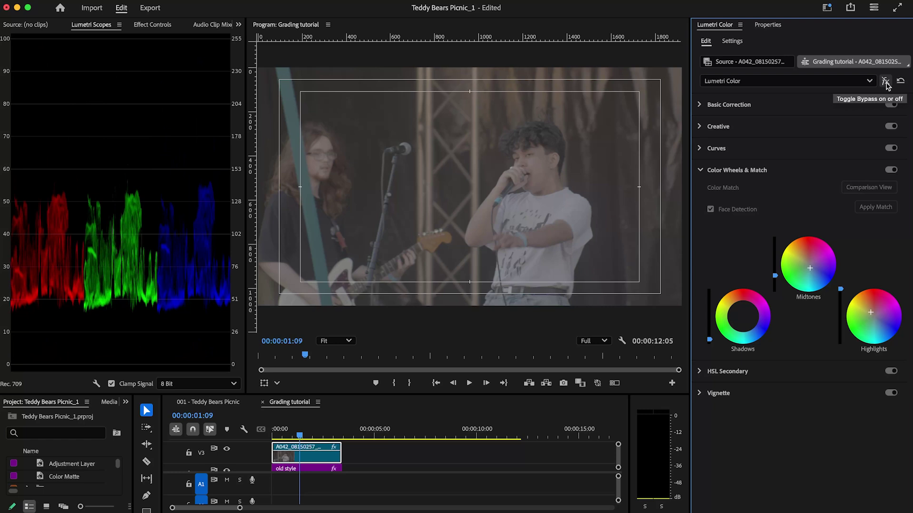
left_click(886, 82)
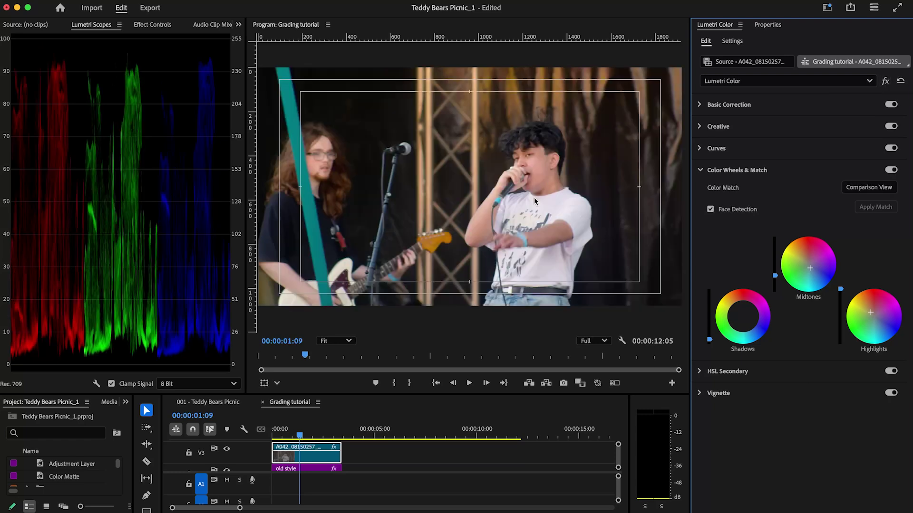
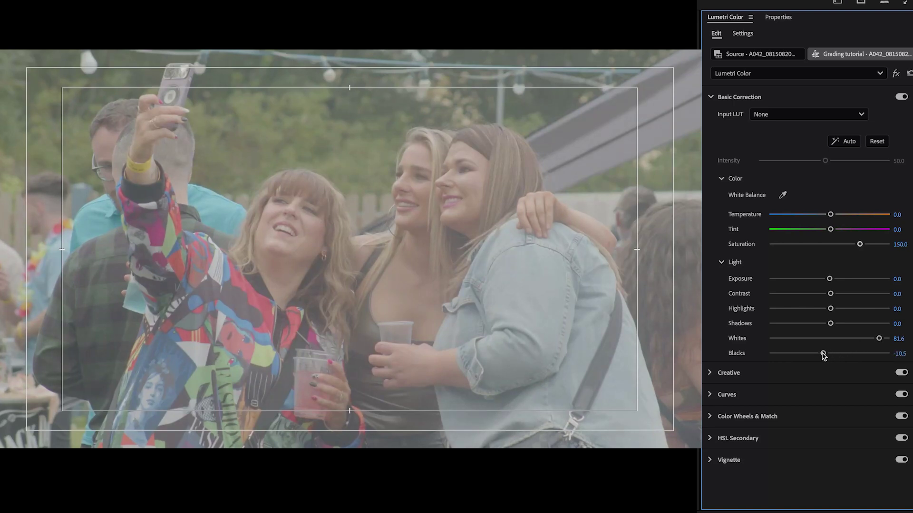
Set the selfie clip's contrast to 10.5 and bend its white RGB curve into a strong S shape
left_click_drag(830, 294, 835, 295)
left_click(740, 396)
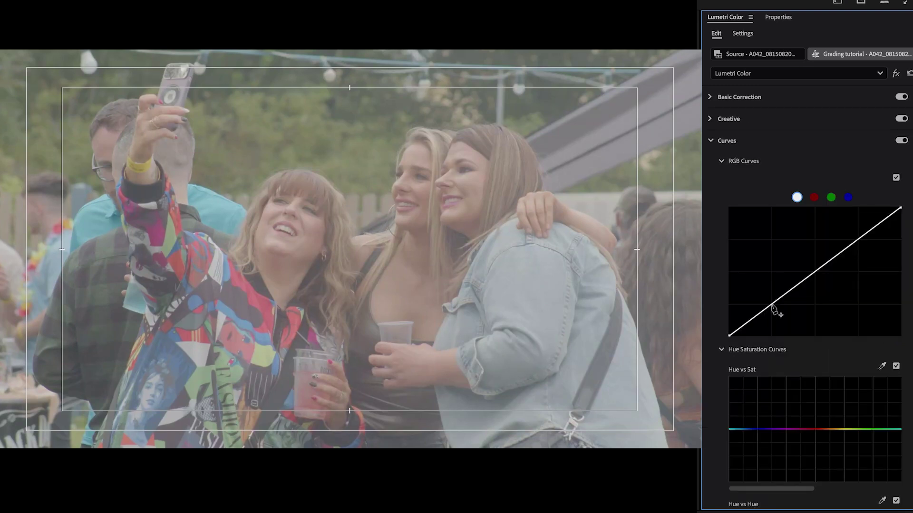
left_click_drag(772, 306, 780, 329)
left_click_drag(872, 257, 853, 238)
left_click_drag(787, 322, 789, 338)
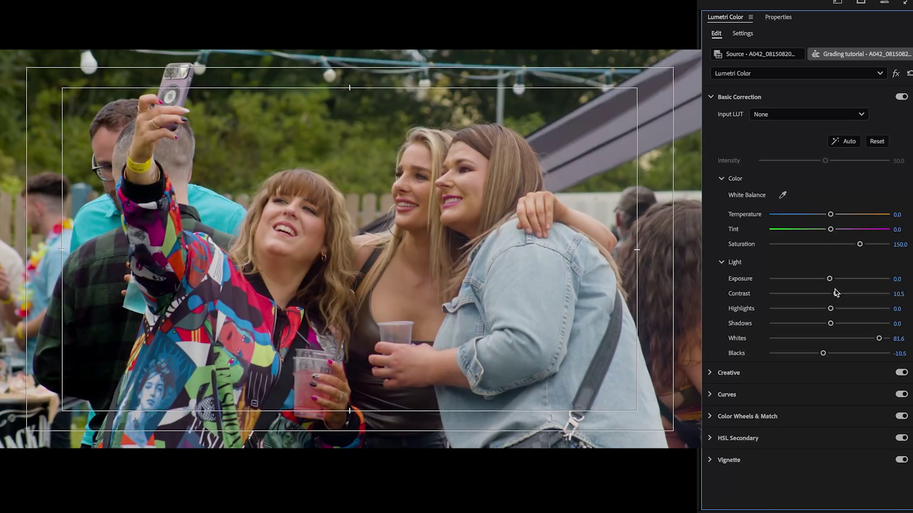
Set the selfie clip's contrast to 15.8 and sample its white balance from the woman's patterned jacket
left_click_drag(836, 293, 839, 294)
left_click(783, 195)
left_click(213, 269)
Compare the selfie clip before and after grading by repeatedly bypassing and restoring the Lumetri Color effect
left_click(895, 74)
left_click(896, 73)
left_click(896, 73)
left_click(896, 74)
left_click(896, 74)
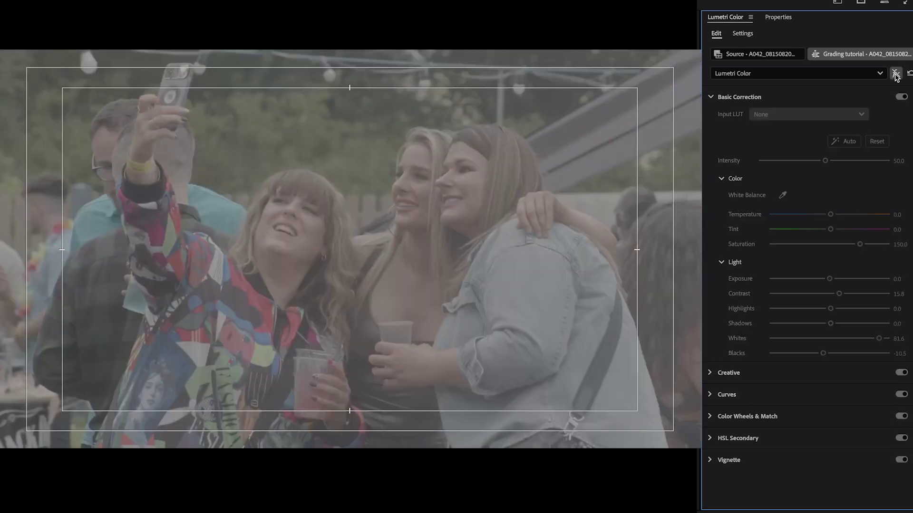
left_click(895, 74)
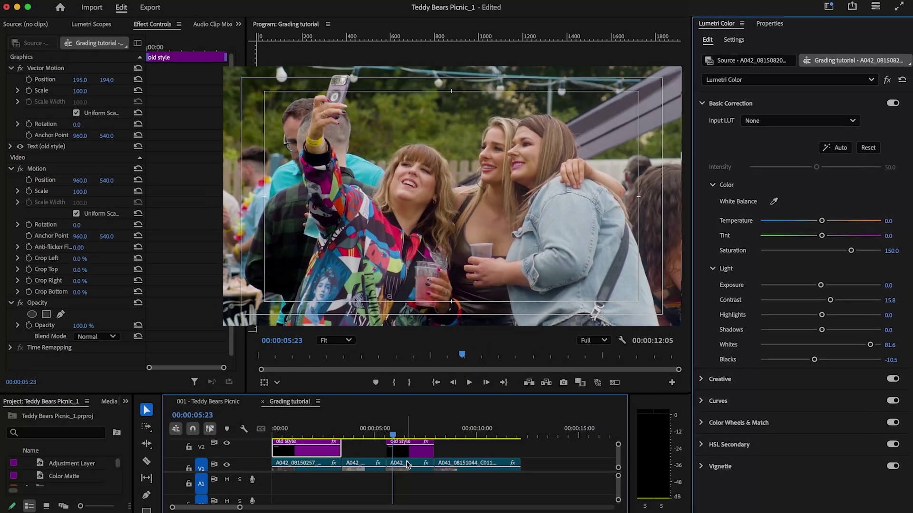
Duplicate the selfie clip onto track V3 above its "old style" title and make track V3 visible
key("grave")
left_click(239, 268)
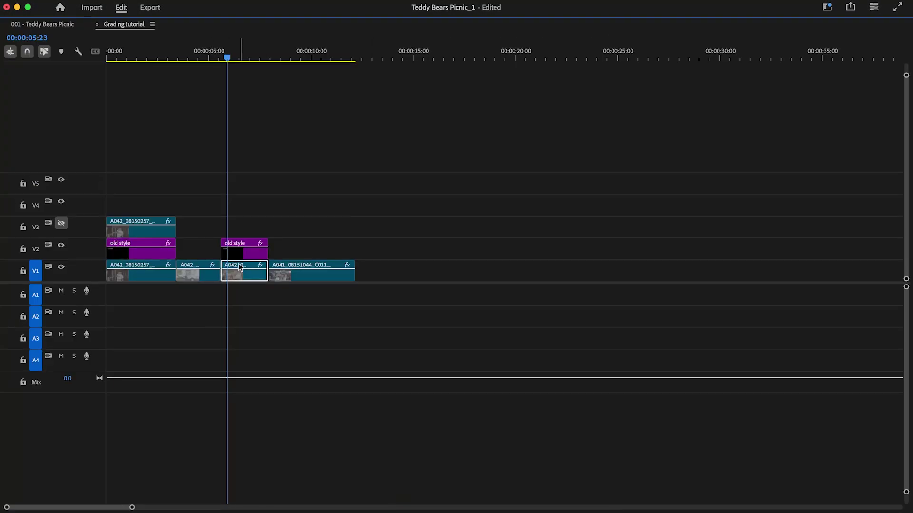
left_click_drag(239, 266, 240, 222)
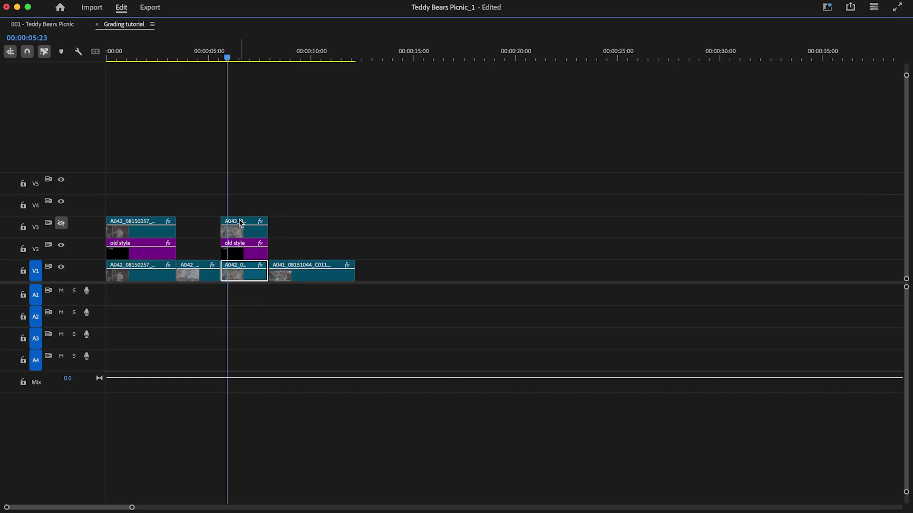
key("grave")
scroll(413, 455, "up", 3)
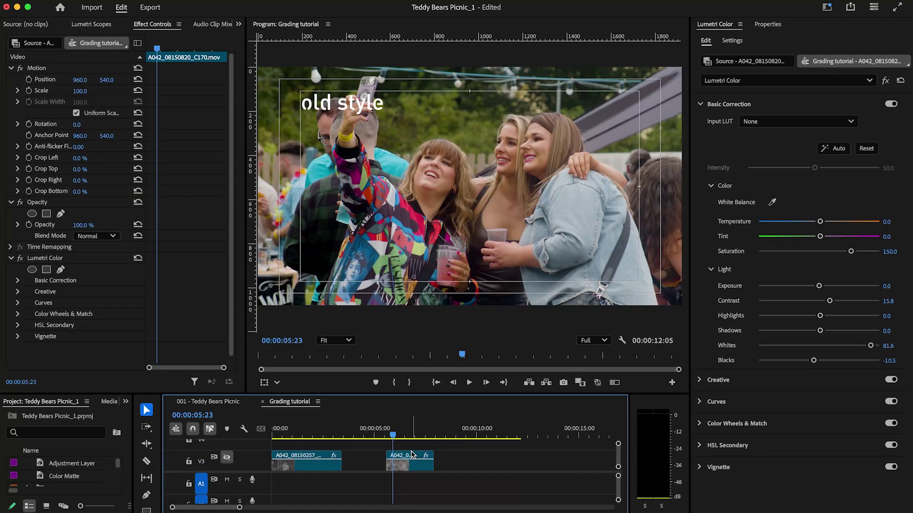
left_click(227, 457)
Remove the Lumetri Color effect from the duplicated selfie clip on V3
left_click(408, 462)
left_click(49, 258)
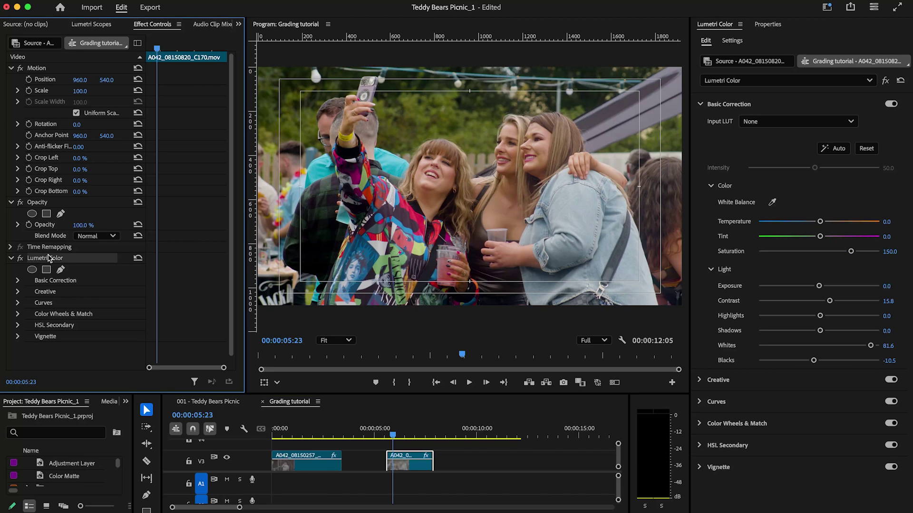
key("Delete")
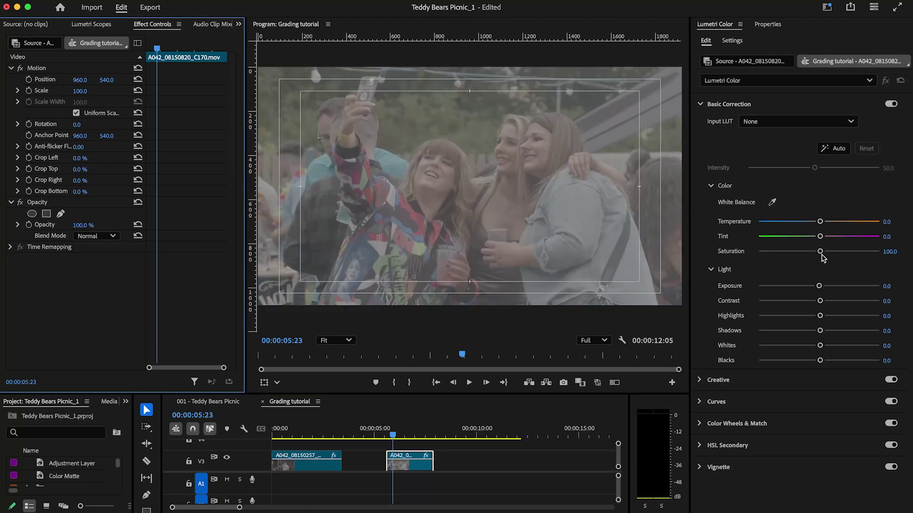
Set the duplicate's saturation to 150 and raise its highlights luminance to the maximum with the Lumetri scopes displayed
left_click_drag(820, 252, 851, 255)
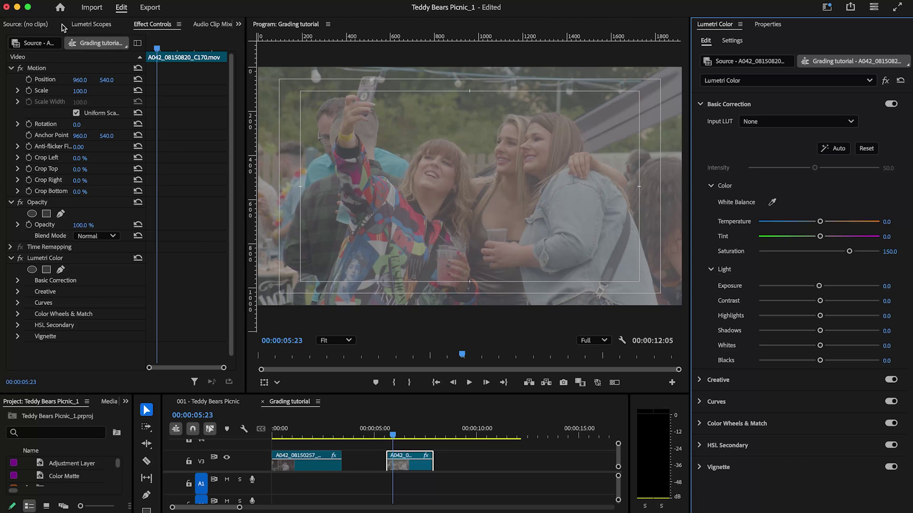
left_click(80, 23)
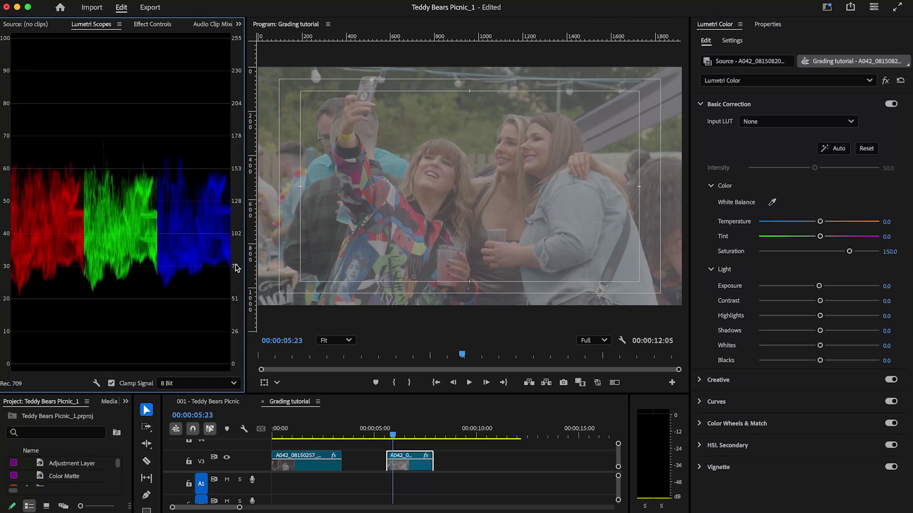
left_click(756, 428)
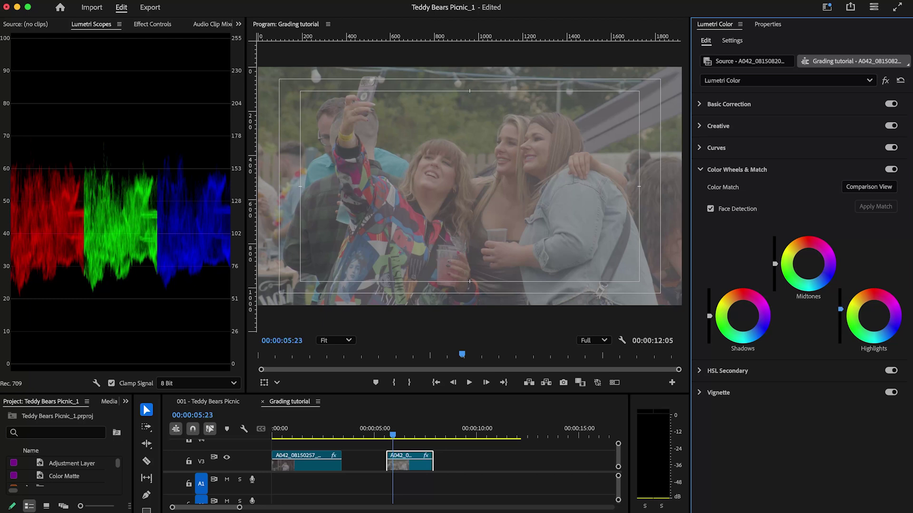
left_click_drag(841, 309, 841, 289)
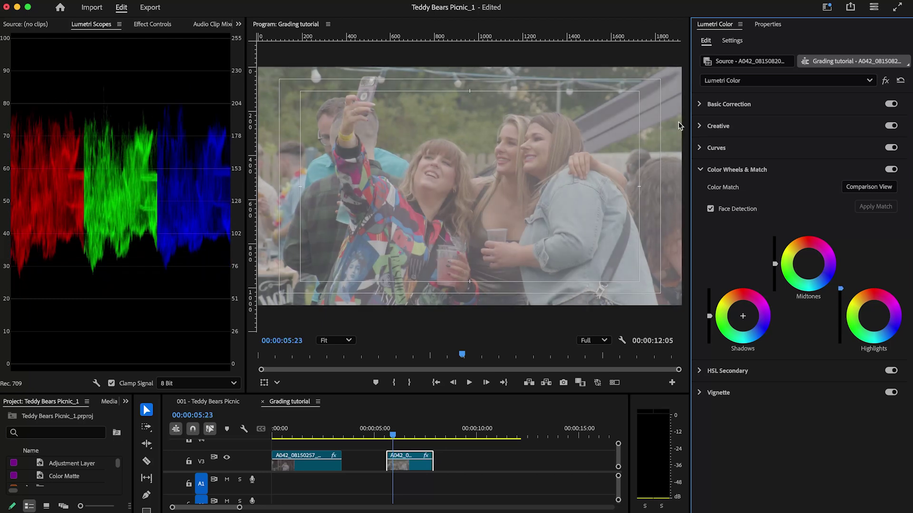
Set the duplicate's exposure to 0.7 and lower its shadows luminance to the minimum
left_click(729, 104)
left_click_drag(820, 286, 826, 287)
left_click(751, 423)
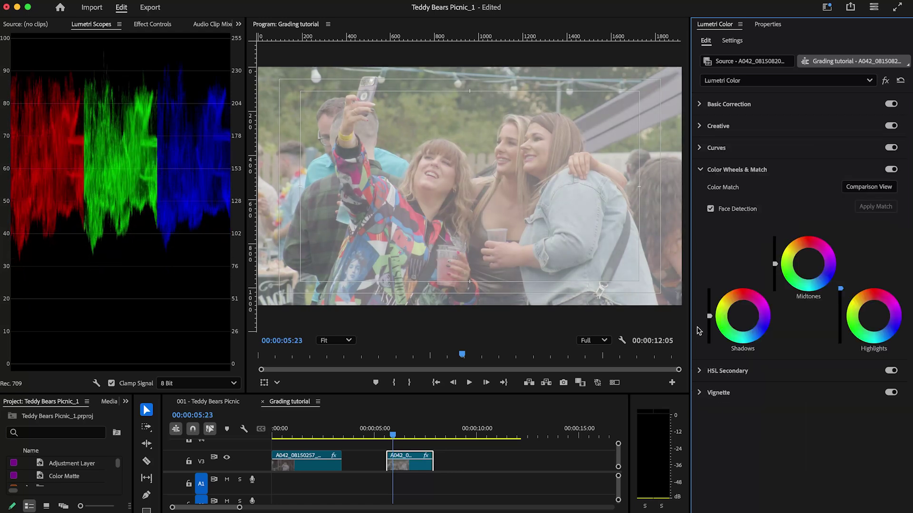
left_click_drag(709, 316, 709, 343)
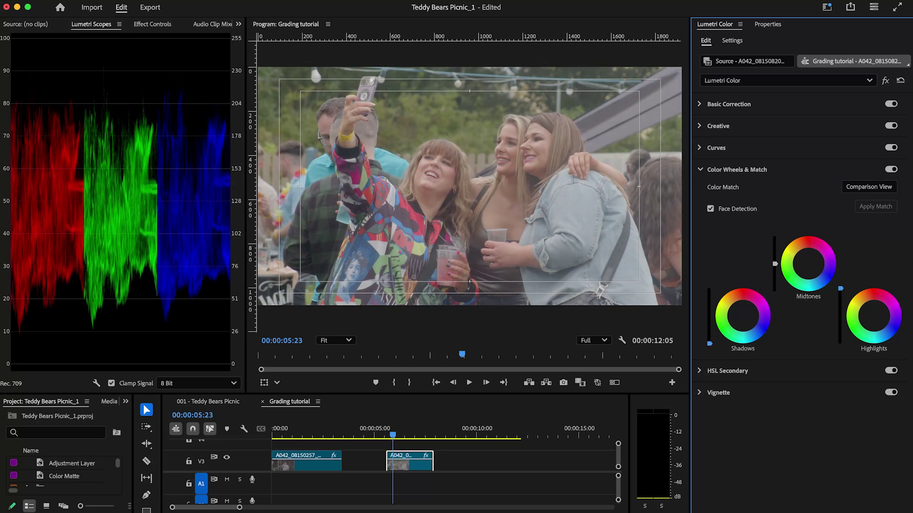
Set the duplicate's exposure to 1.1 and shift the highlights color wheel slightly toward blue
left_click(741, 103)
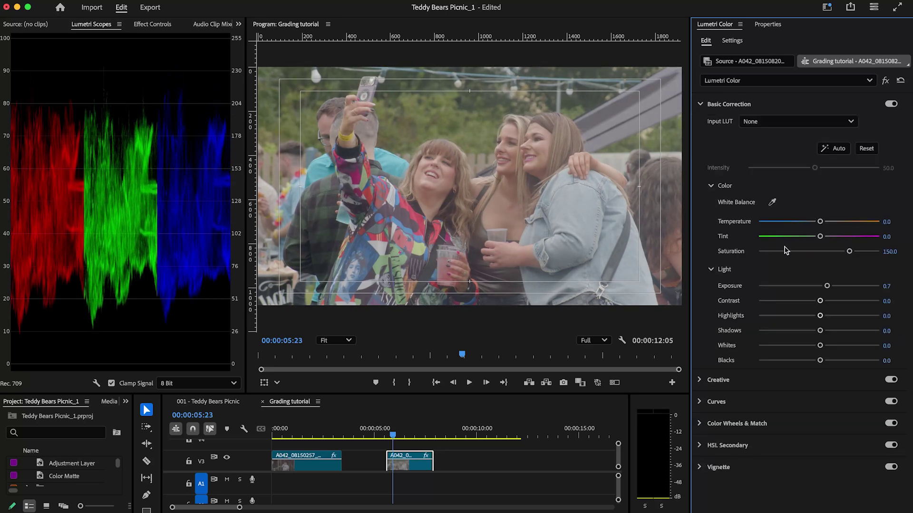
left_click_drag(827, 287, 832, 287)
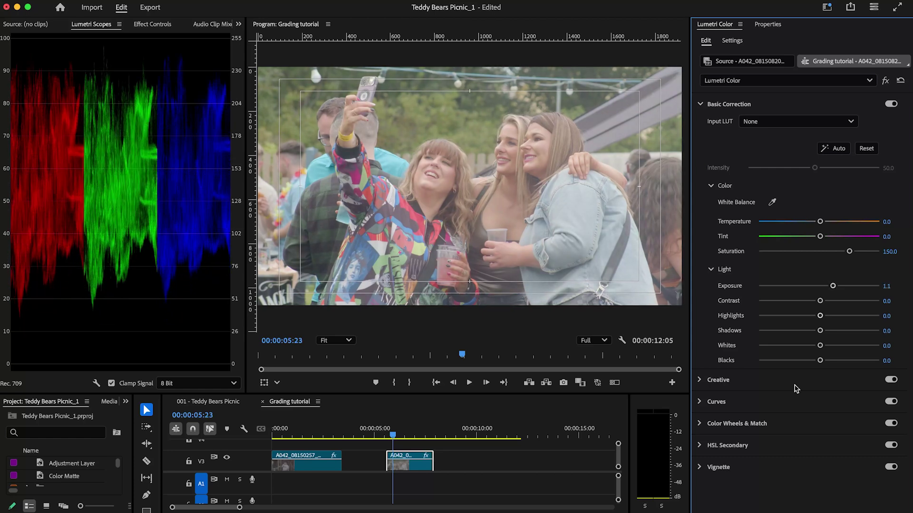
left_click(767, 424)
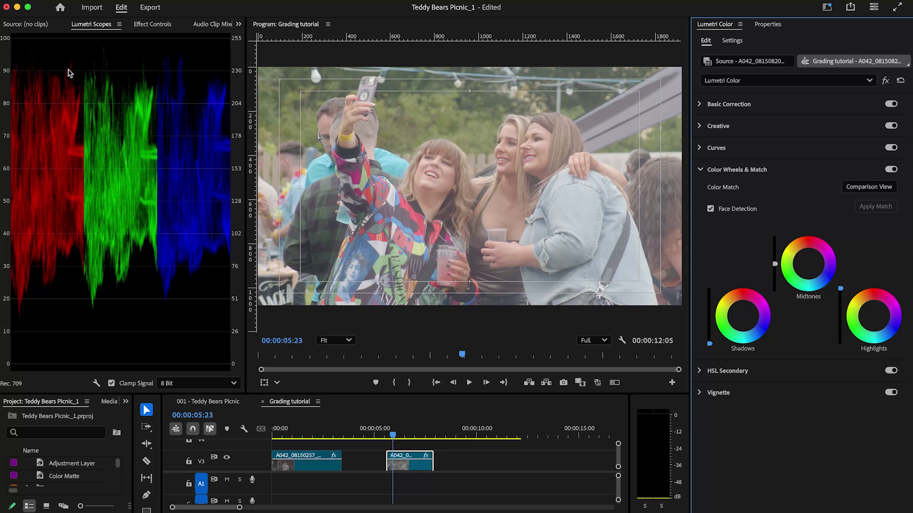
left_click_drag(874, 317, 875, 318)
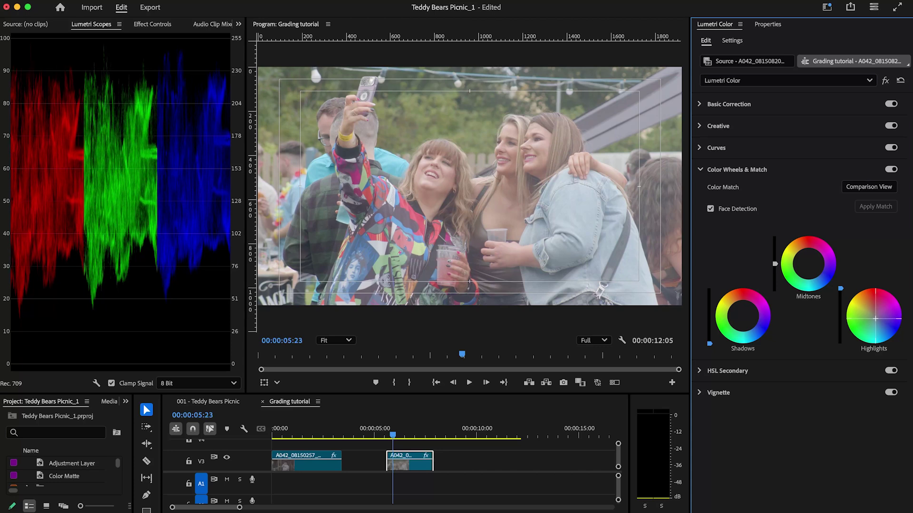
Bend the white RGB curve into a gentle S shape, lowering the shadows and lifting the highlights
left_click(727, 151)
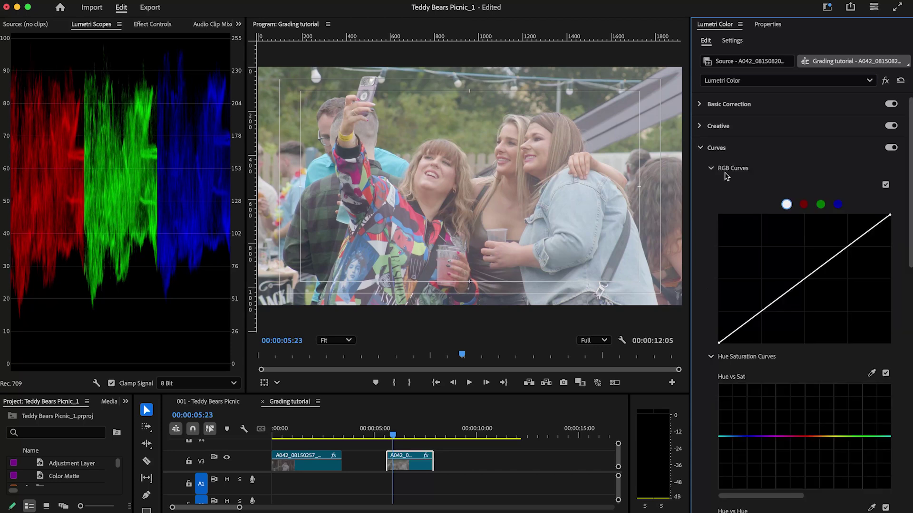
left_click_drag(764, 316, 765, 319)
left_click(853, 246)
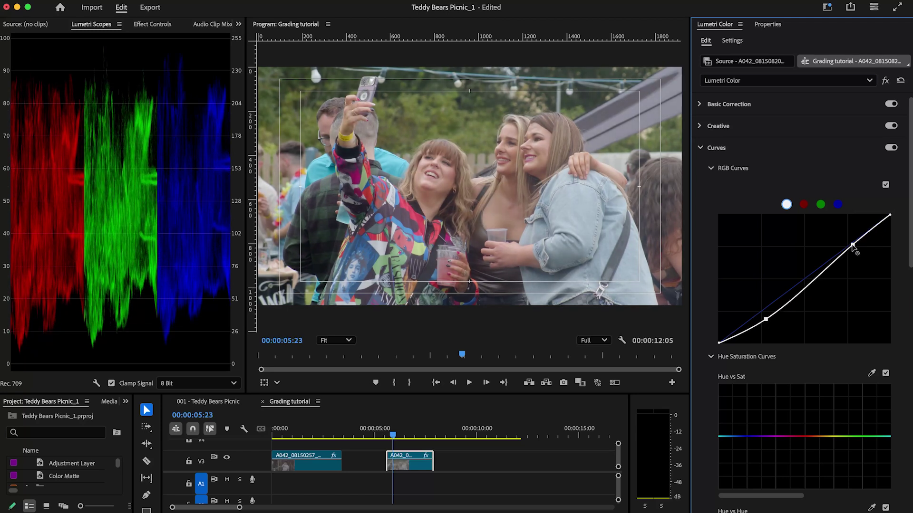
left_click_drag(853, 246, 846, 243)
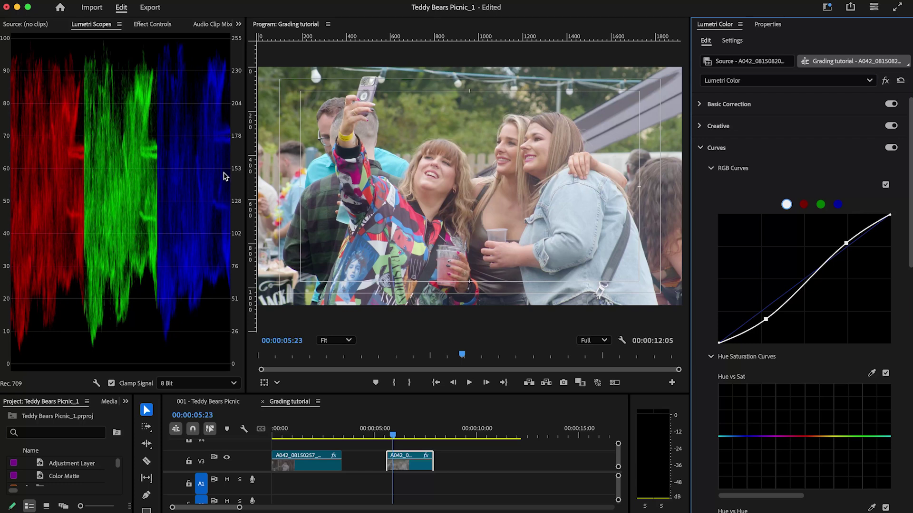
Lower the midtones luminance to about two thirds of the way toward its minimum
left_click(718, 148)
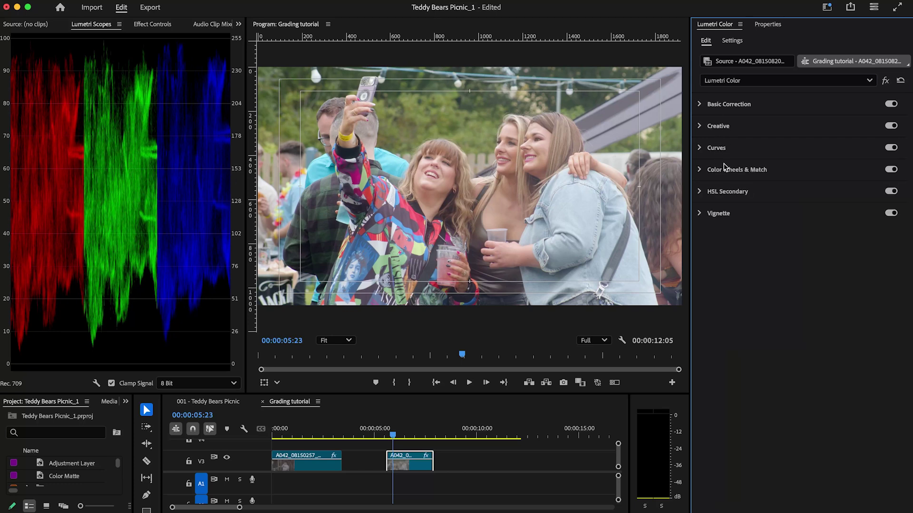
left_click(725, 167)
left_click_drag(775, 264, 775, 283)
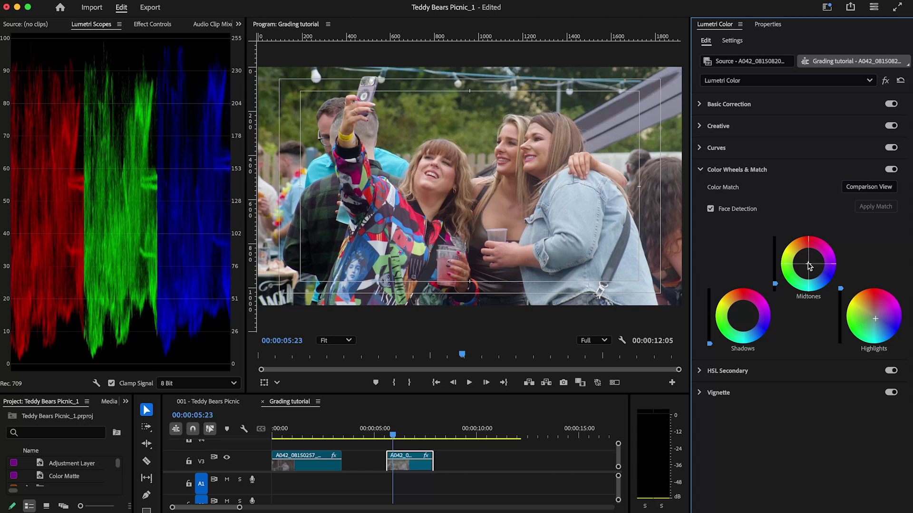
Tint the midtones toward yellow-orange and shift the shadows color wheel slightly toward blue
left_click_drag(807, 263, 804, 261)
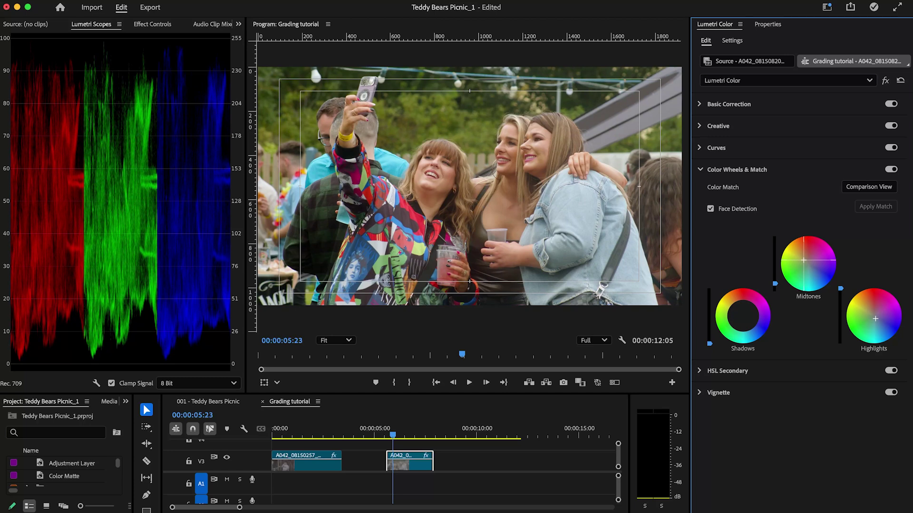
left_click_drag(804, 260, 804, 260)
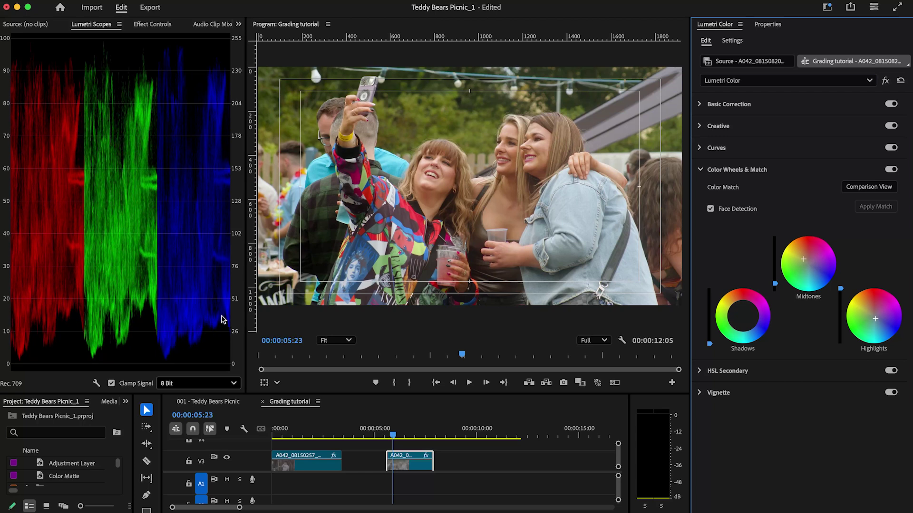
left_click_drag(743, 317, 744, 318)
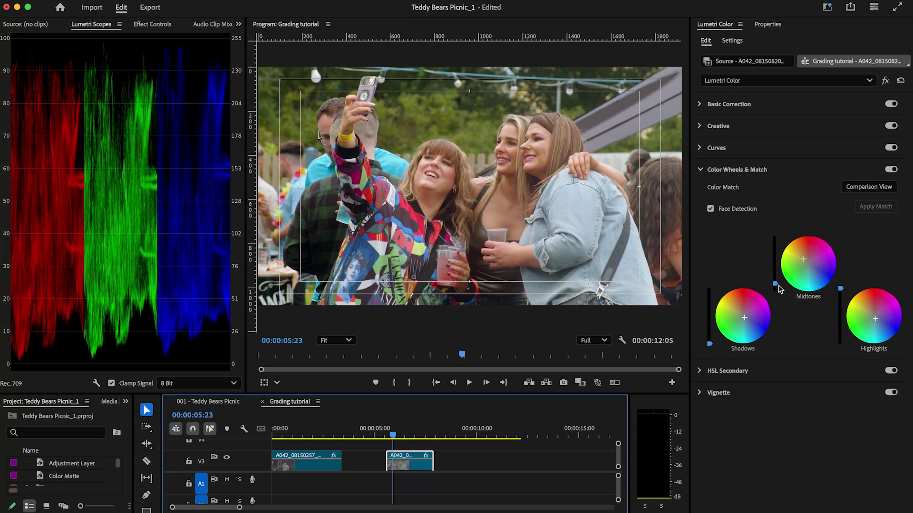
Lower the midtones luminance further to its minimum and pull the RGB curve's shadow point down slightly
left_click_drag(775, 285, 775, 292)
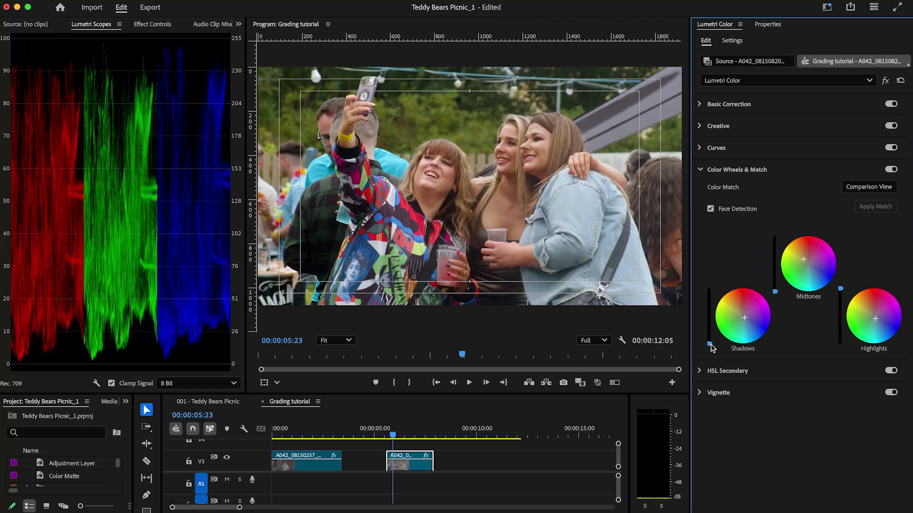
left_click(714, 148)
left_click_drag(766, 320, 767, 322)
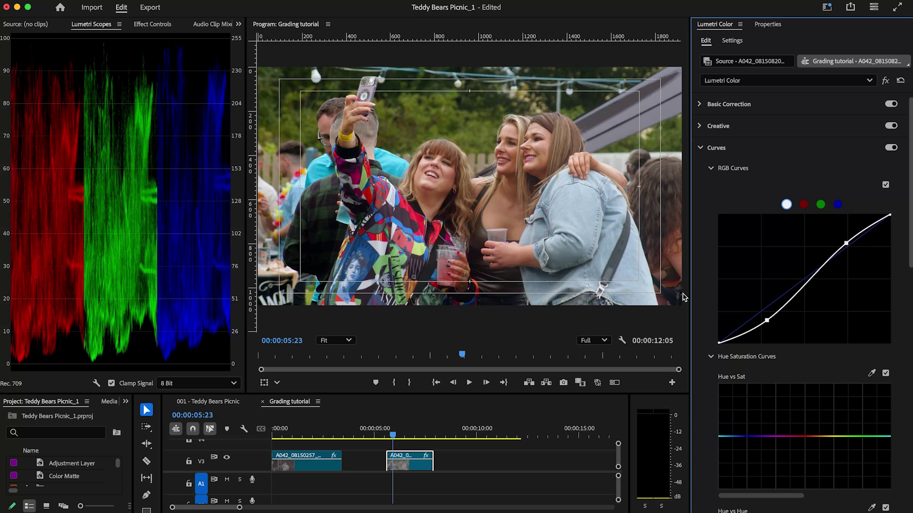
Push the midtones tint further toward yellow-orange and review the basic correction settings
left_click(711, 149)
left_click(735, 167)
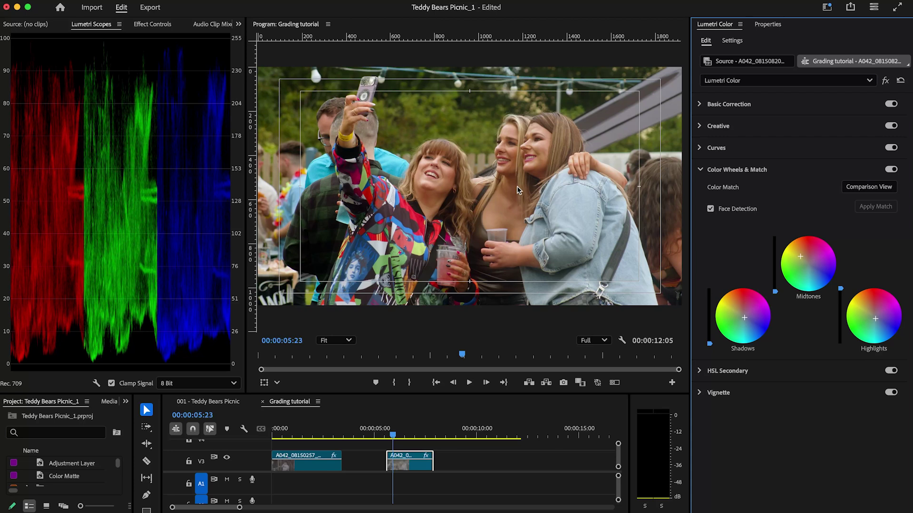
left_click(751, 107)
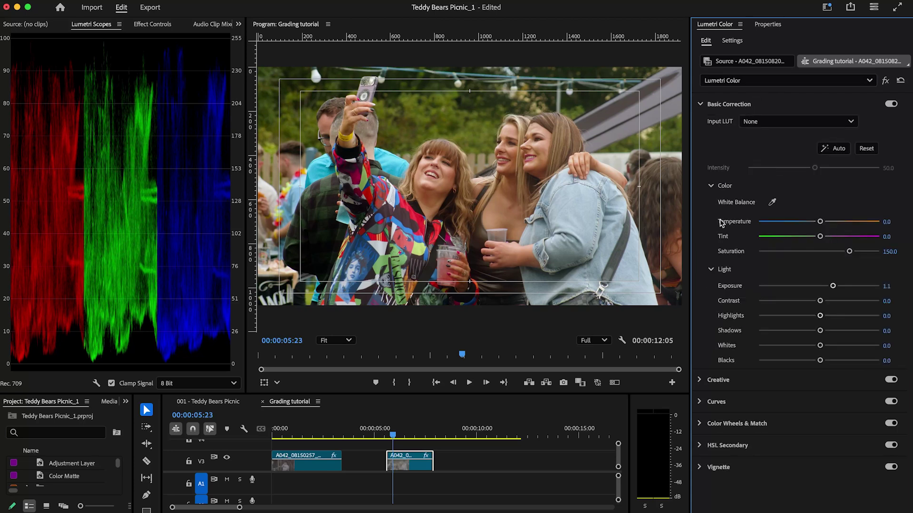
left_click(745, 105)
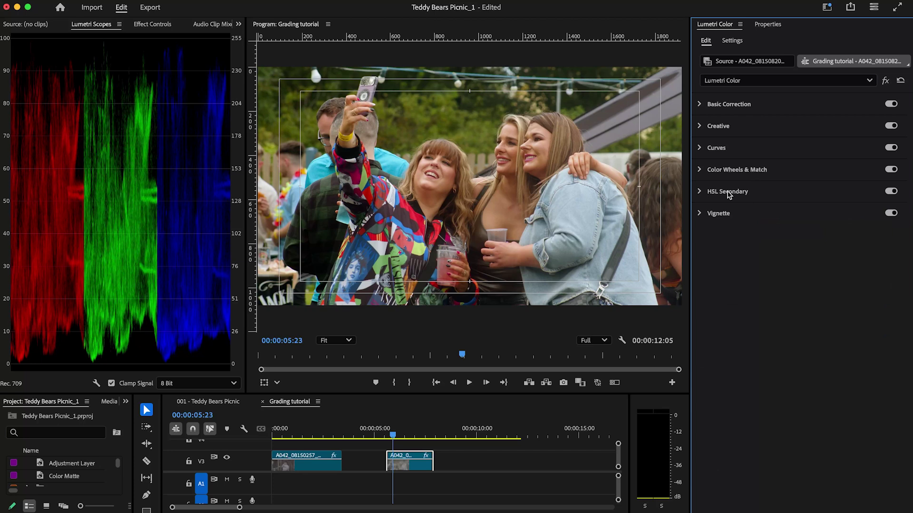